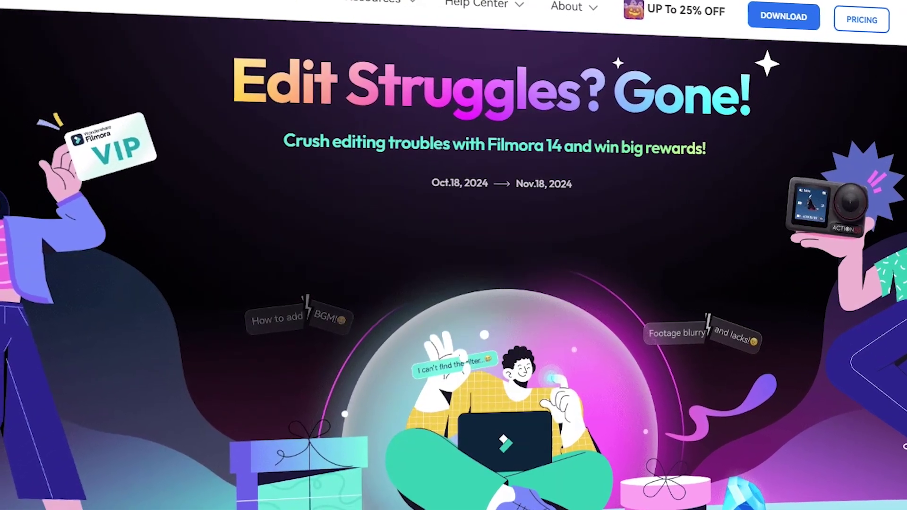
Scroll the Filmora 14 promo page past the invite steps and quiz to the Invite 1/2/3 reward cards.
scroll(454, 255, "down", 20)
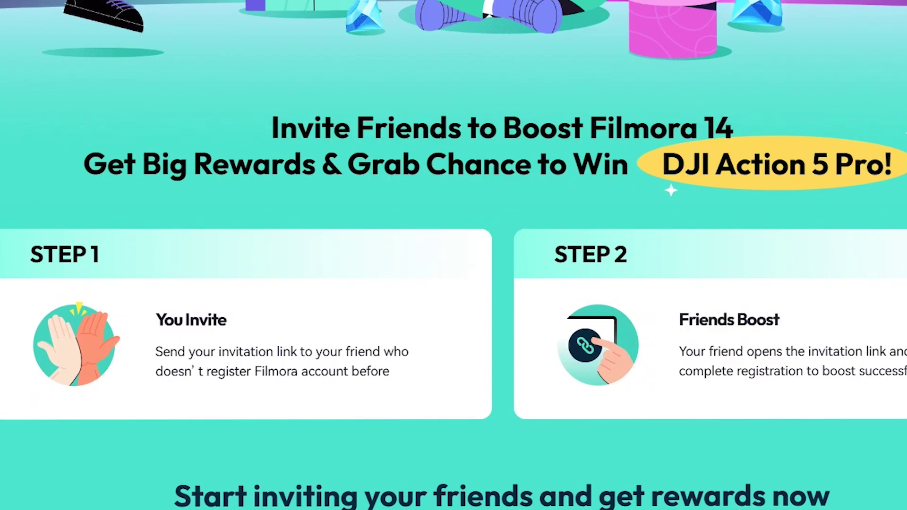
scroll(454, 255, "down", 15)
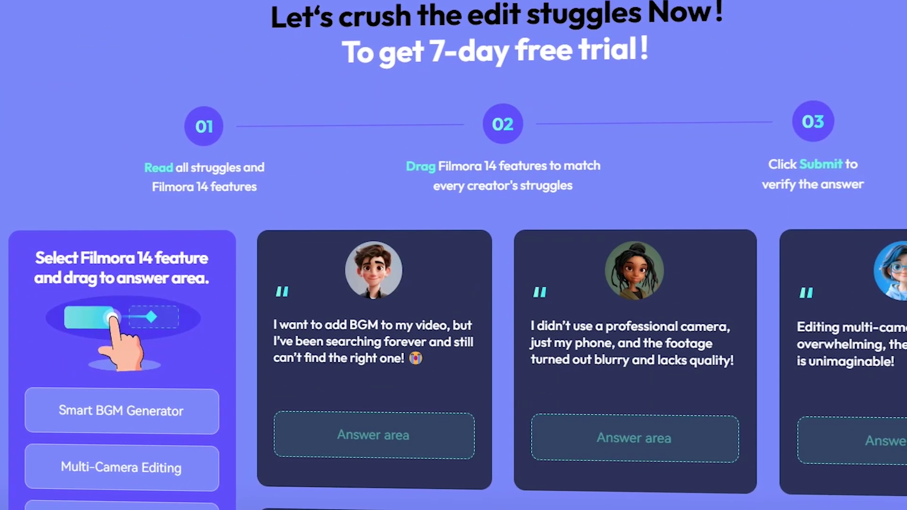
scroll(454, 255, "down", 3)
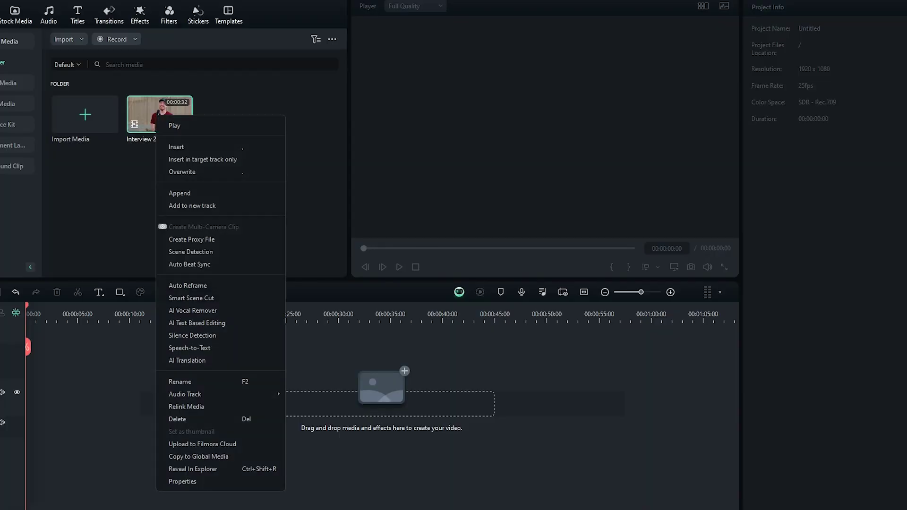
Smart Scene Cut Interview 2 and send the six detected scenes to the main timeline, resolving the frame-rate prompt.
left_click(191, 297)
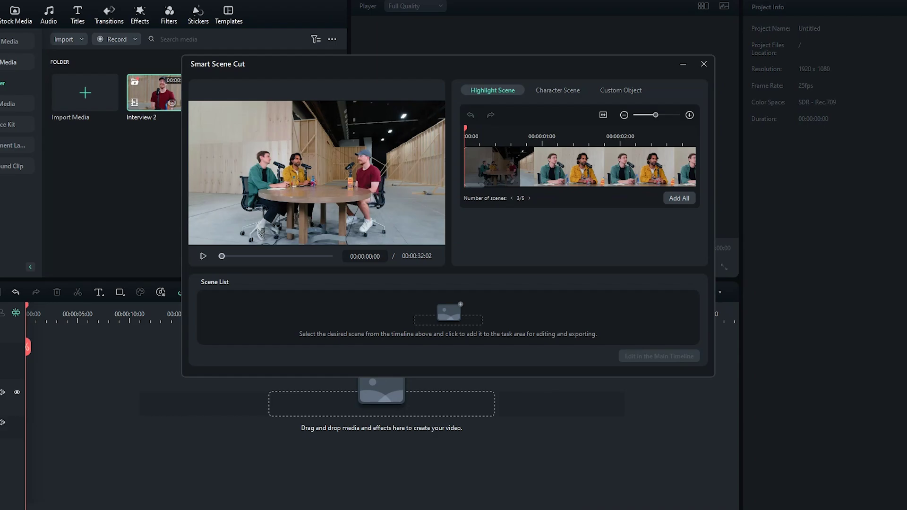
mouse_move(583, 166)
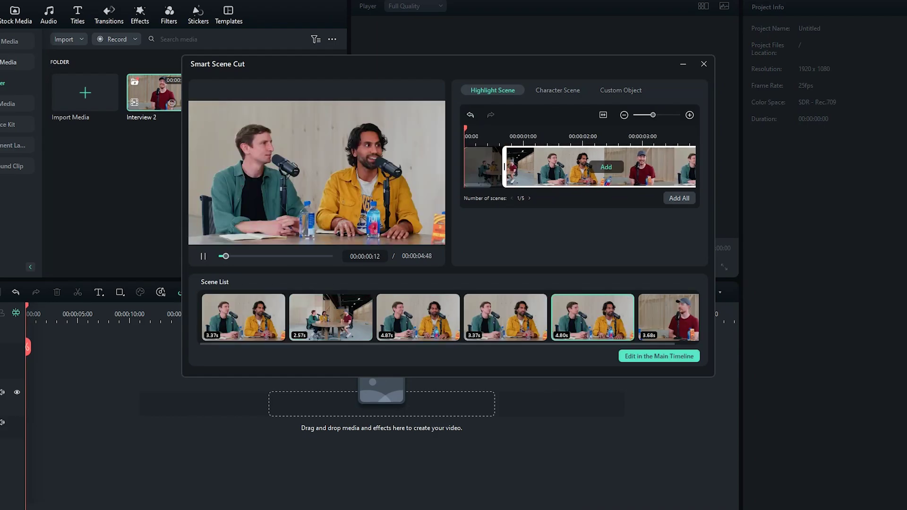
left_click(668, 317)
left_click(660, 357)
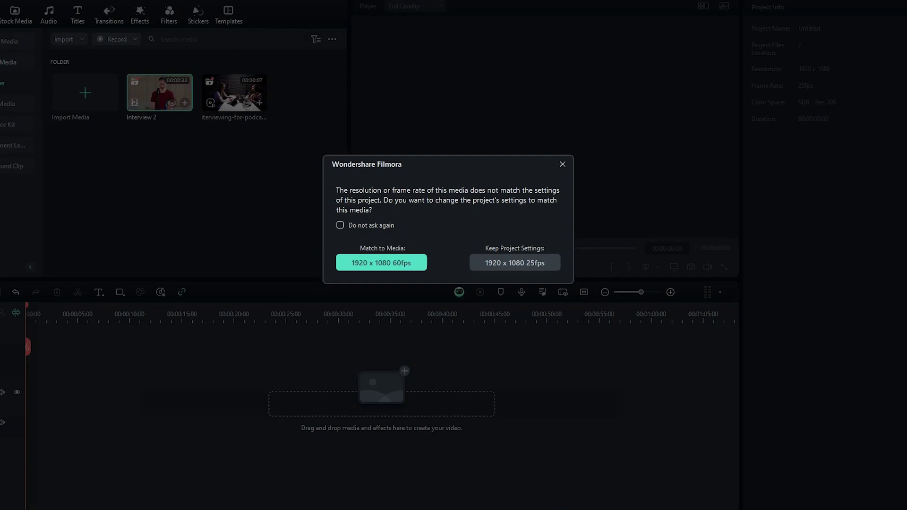
left_click(525, 263)
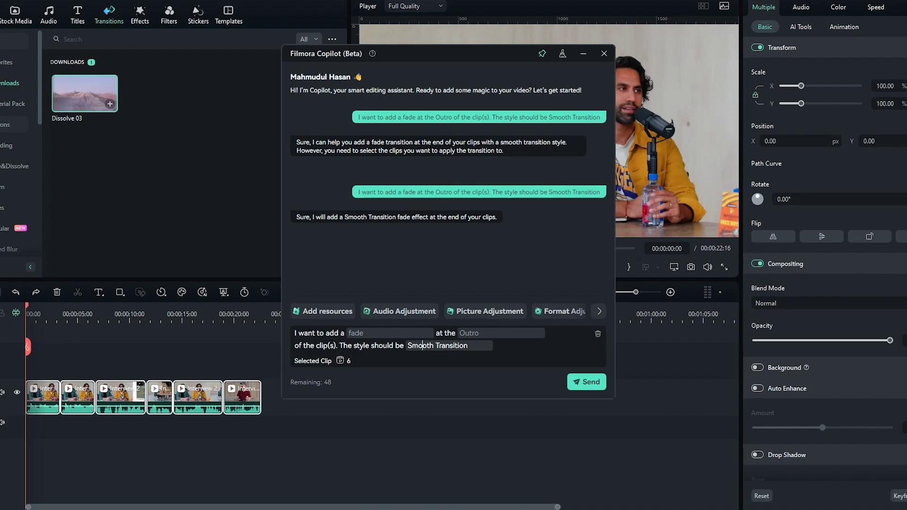
Ask Copilot for a Smooth Transition fade at the clips' outro, then close Copilot.
key("Return")
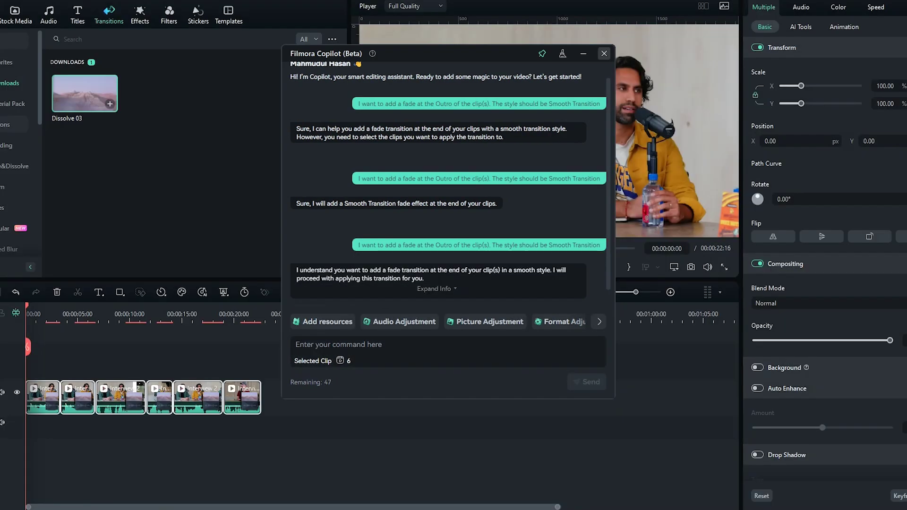
left_click(604, 54)
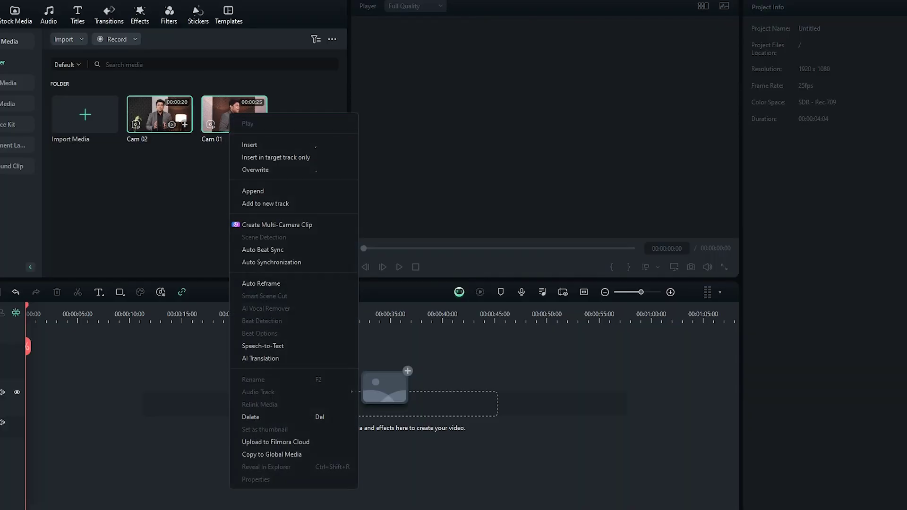
Build a multi-camera clip from Cam 01 and Cam 02 and cut to camera 2 during playback.
left_click(263, 225)
left_click(505, 272)
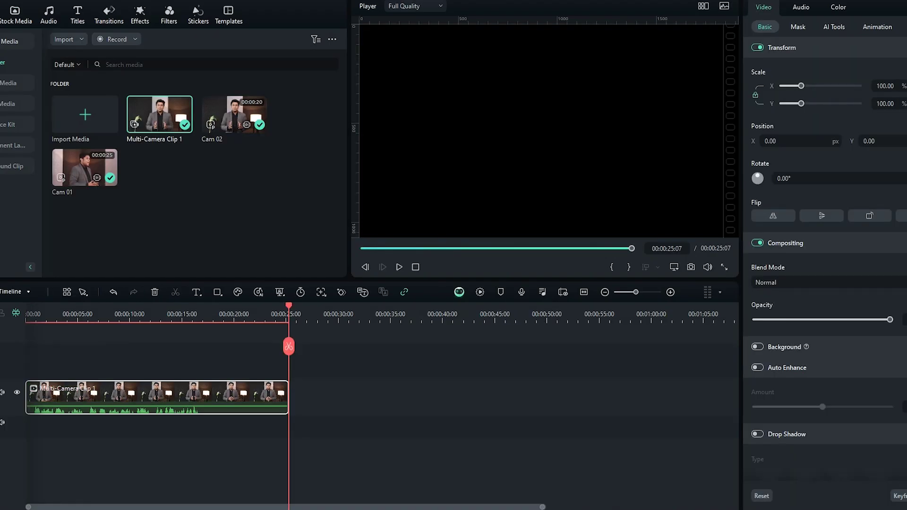
double_click(54, 397)
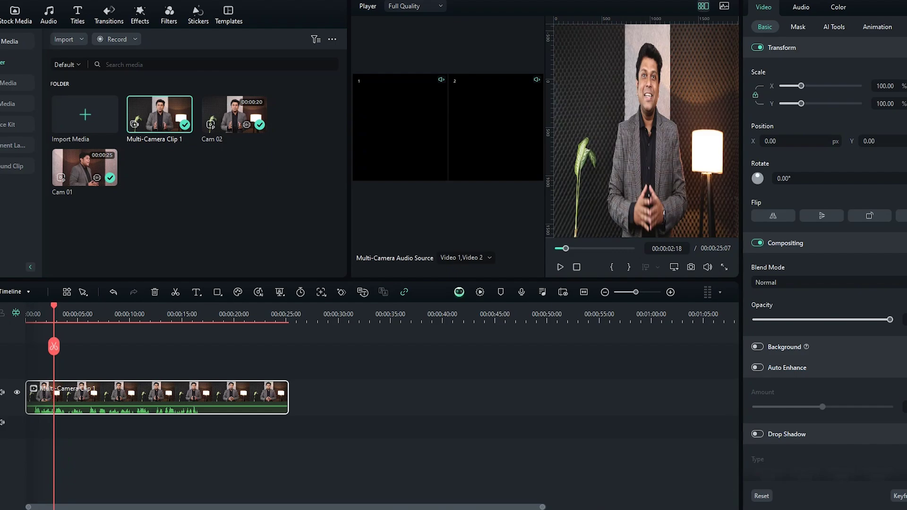
key("2")
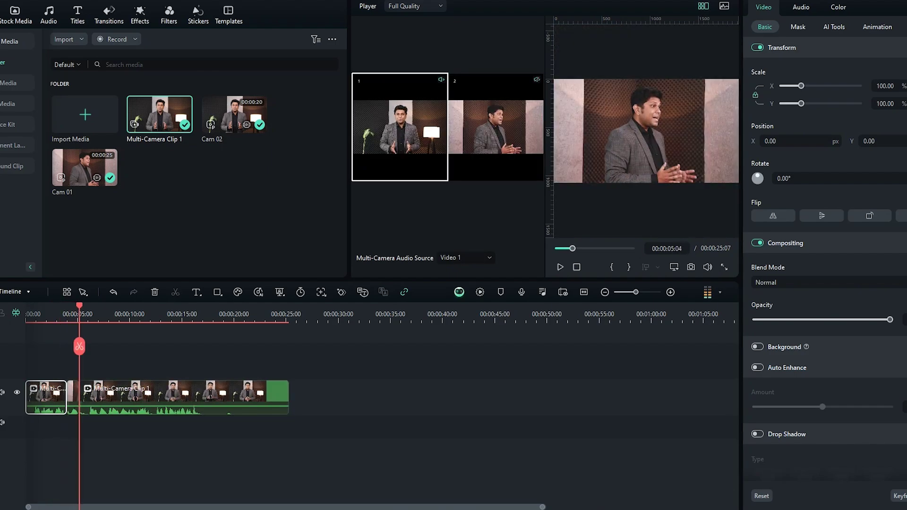
key("2")
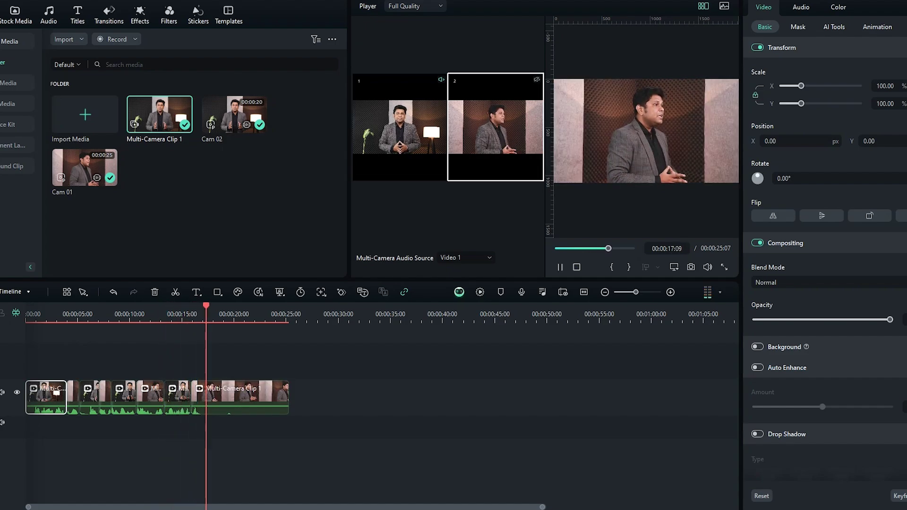
key("space")
left_click(161, 314)
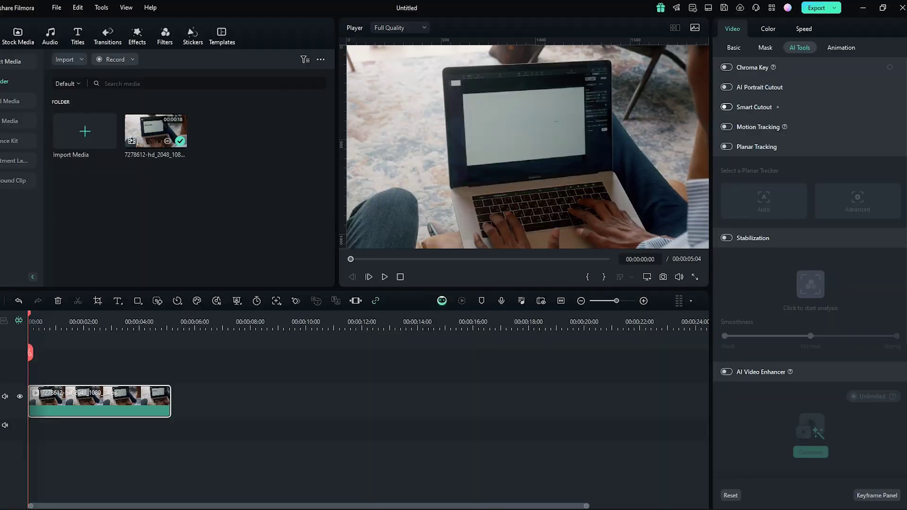
Run Advanced Planar Tracking at High accuracy forward on the laptop clip.
left_click(726, 146)
left_click(858, 201)
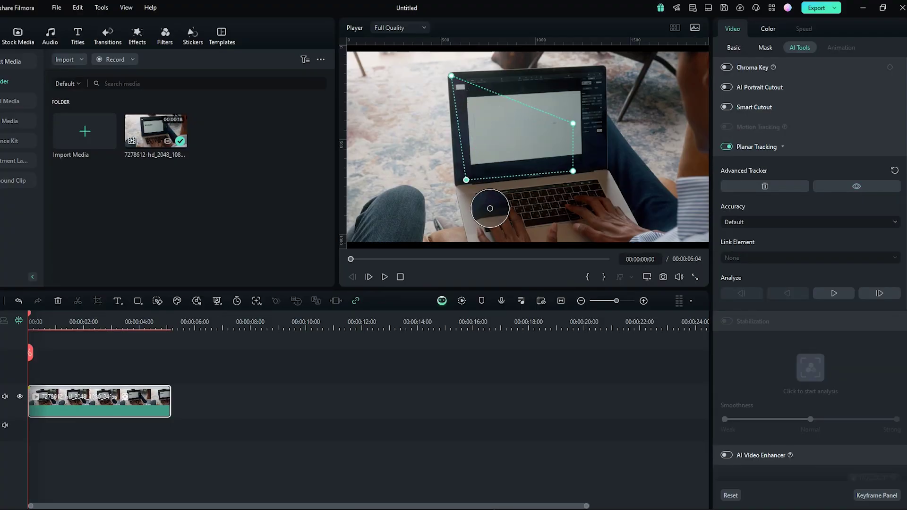
left_click(735, 273)
left_click(834, 294)
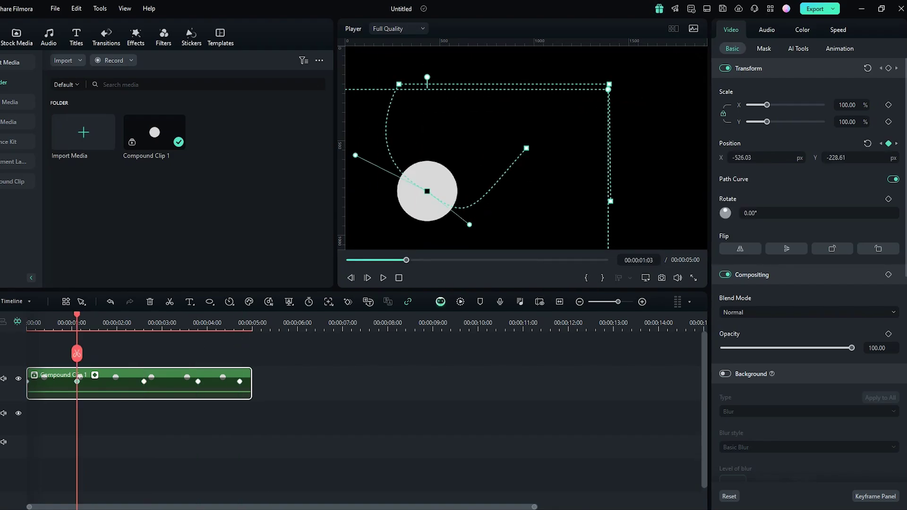
Play back the white circle's curved-path position animation.
key("space")
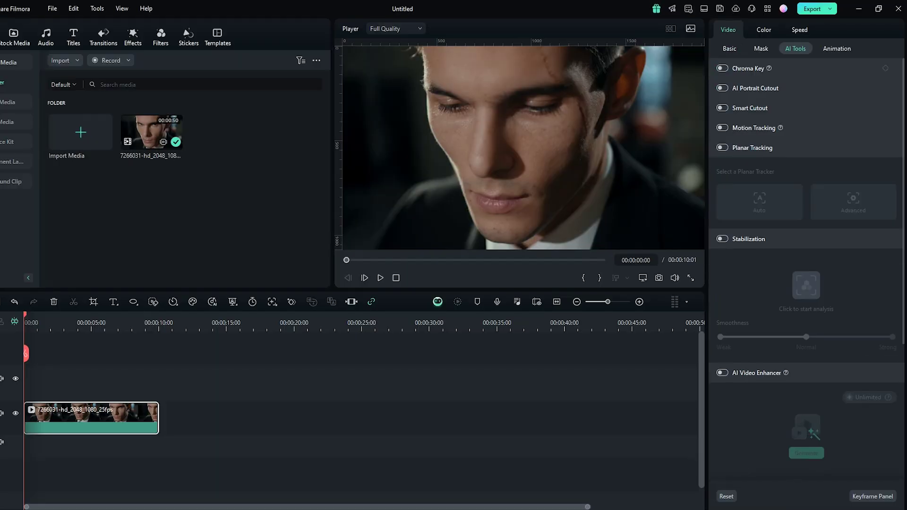
Generate the AI Video Enhancer upscale of the portrait clip and play the result.
scroll(806, 265, "down", 3)
left_click(806, 305)
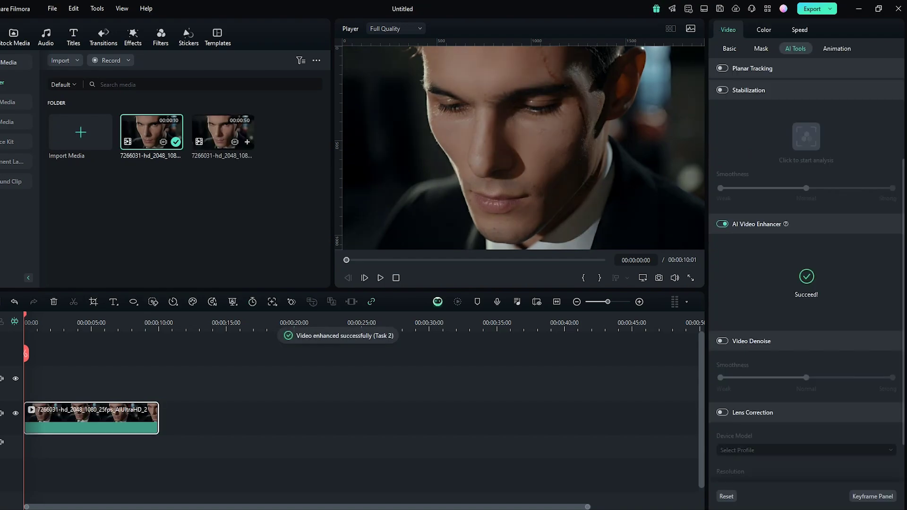
key("space")
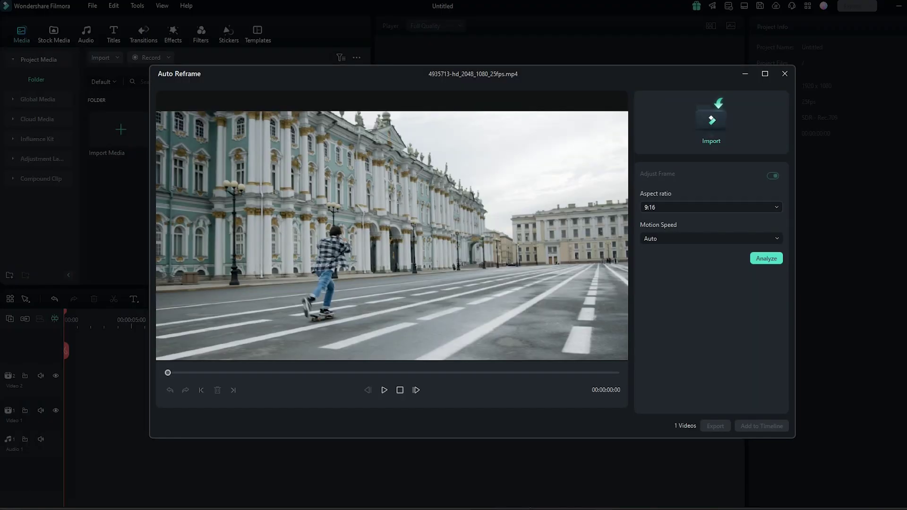
Auto Reframe the skateboarding clip to 9:16, add it to the timeline and play it.
left_click(711, 207)
left_click(654, 225)
left_click(766, 258)
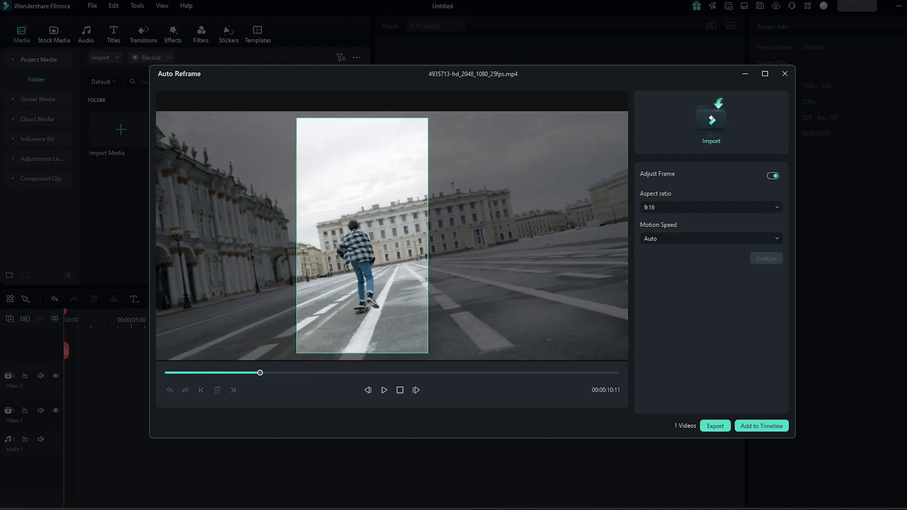
left_click(762, 426)
left_click(407, 269)
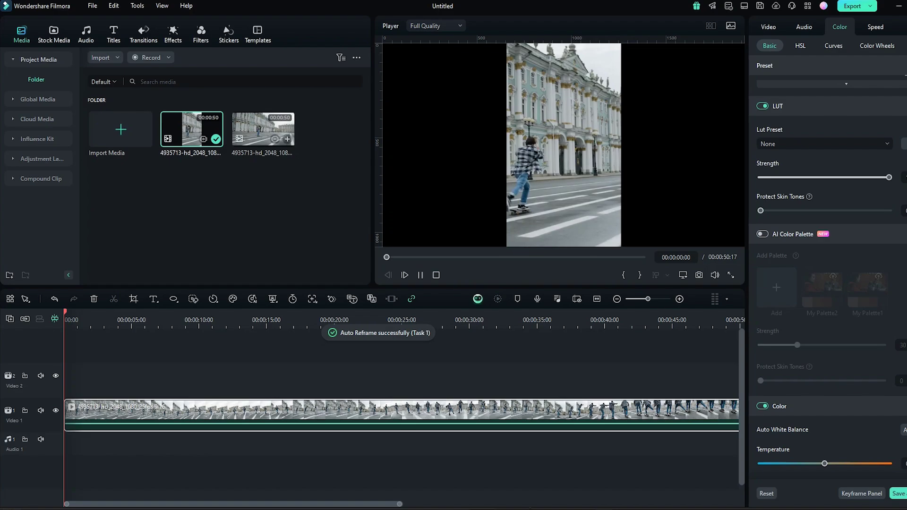
key("space")
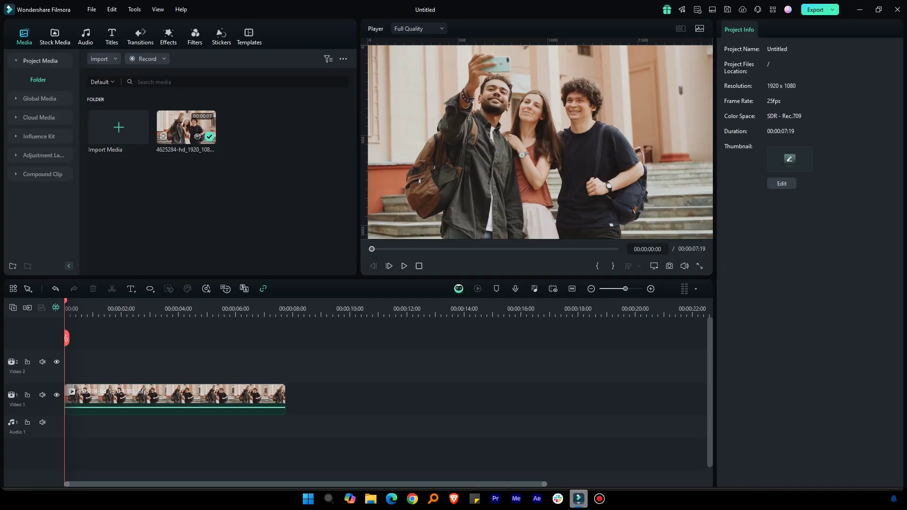
Apply Face Mosaic's AI Classic Mosaic to the selfie clip and open its mosaic settings.
left_click(168, 35)
left_click(46, 155)
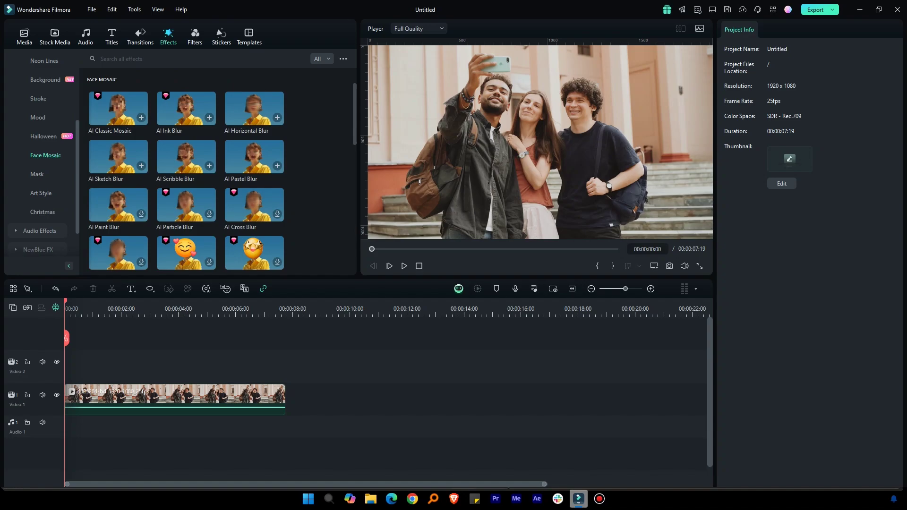
left_click(175, 399)
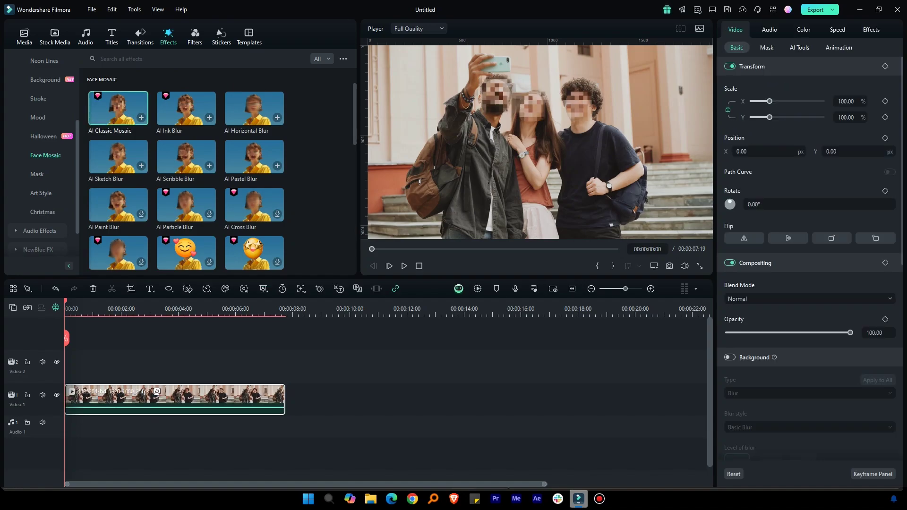
left_click(871, 30)
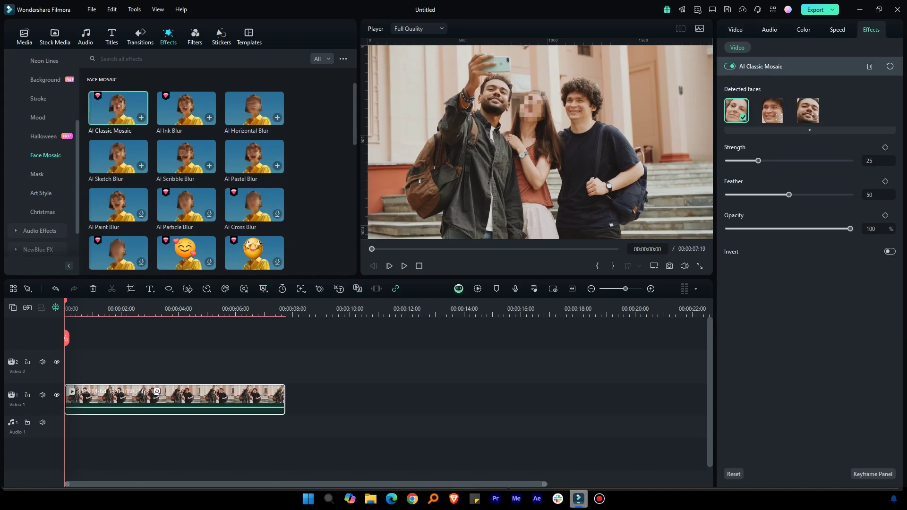